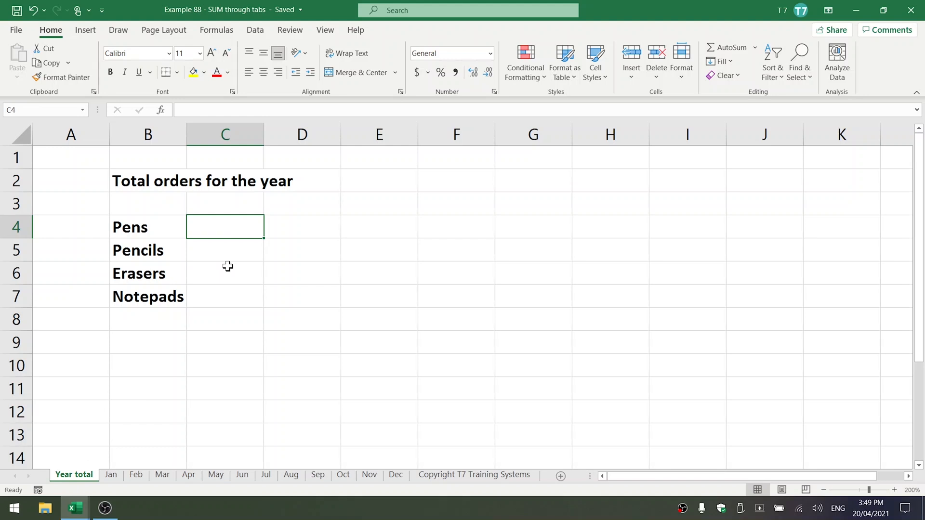
pyautogui.write('=')
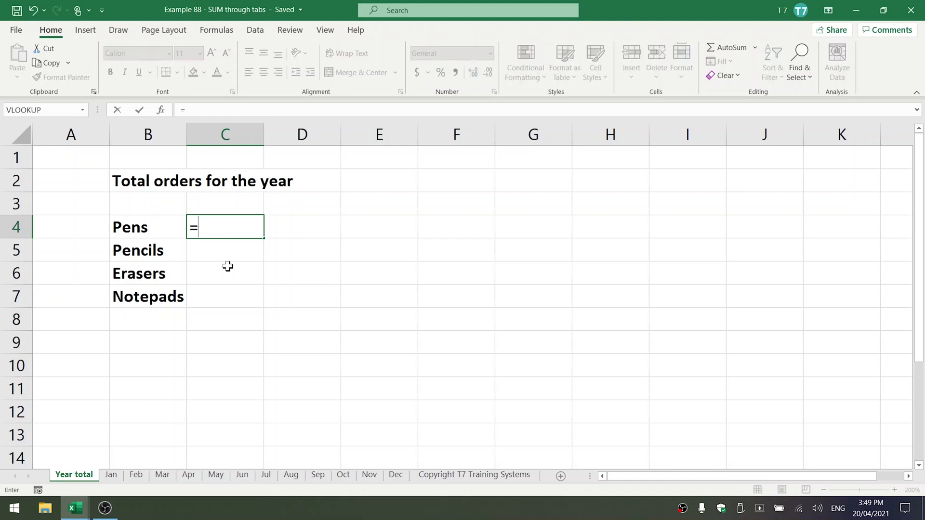
pyautogui.click(112, 476)
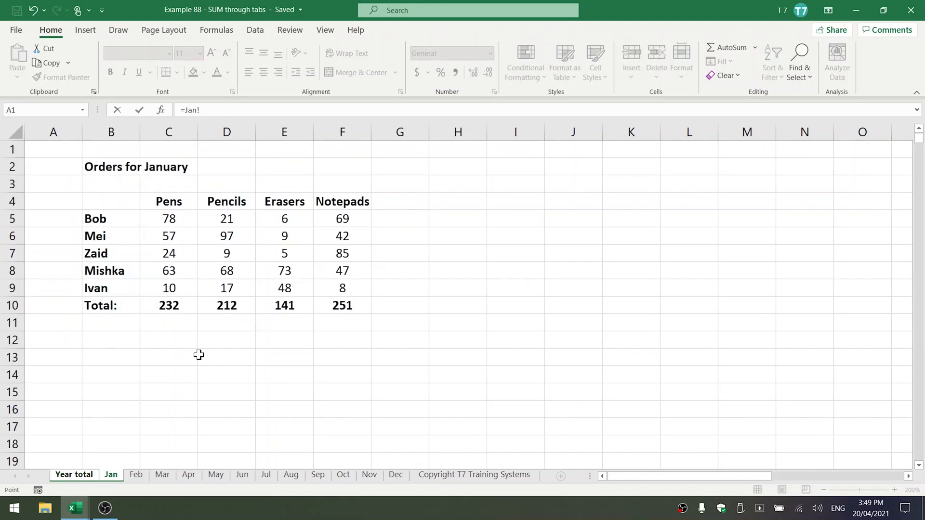
pyautogui.click(164, 302)
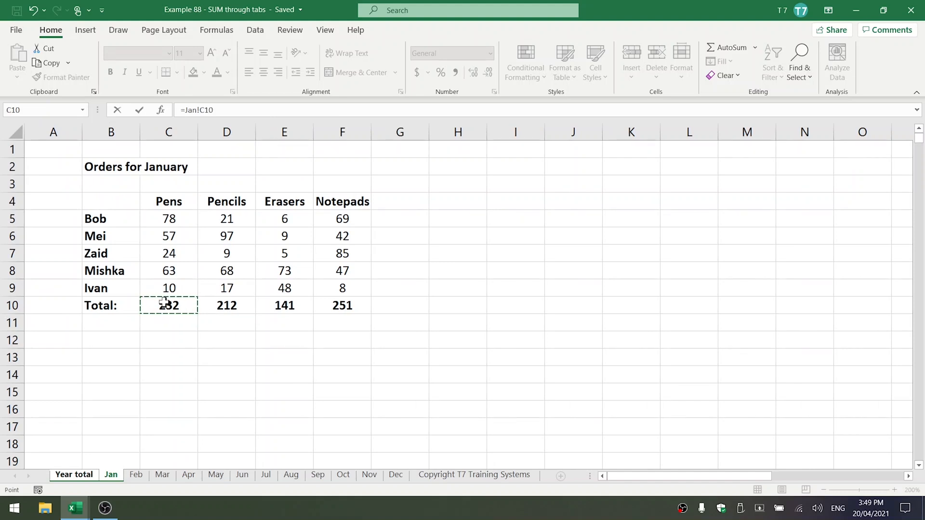
pyautogui.write('+')
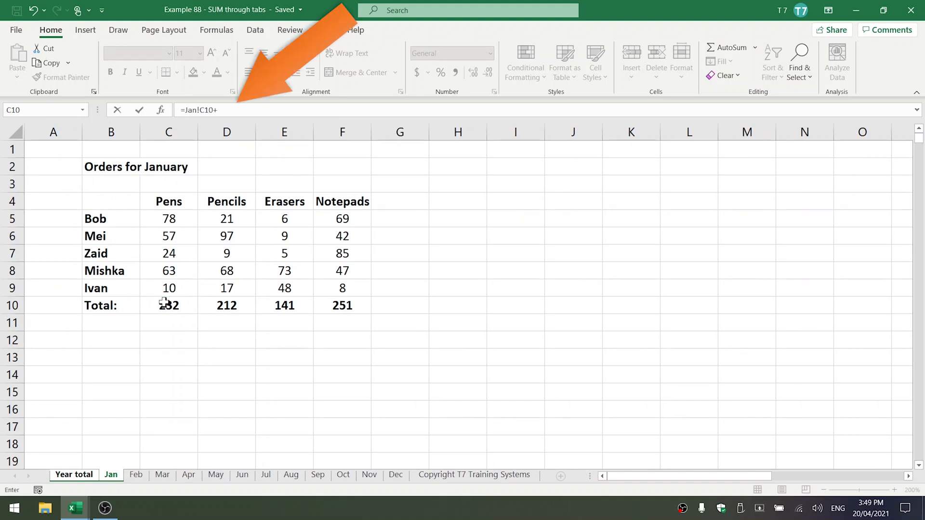
pyautogui.click(136, 477)
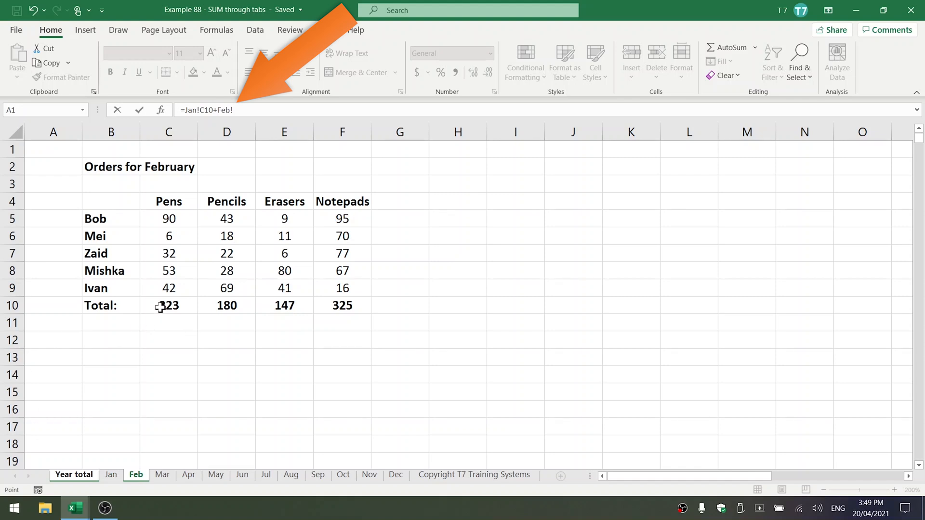
pyautogui.click(161, 307)
pyautogui.write('+')
pyautogui.click(168, 476)
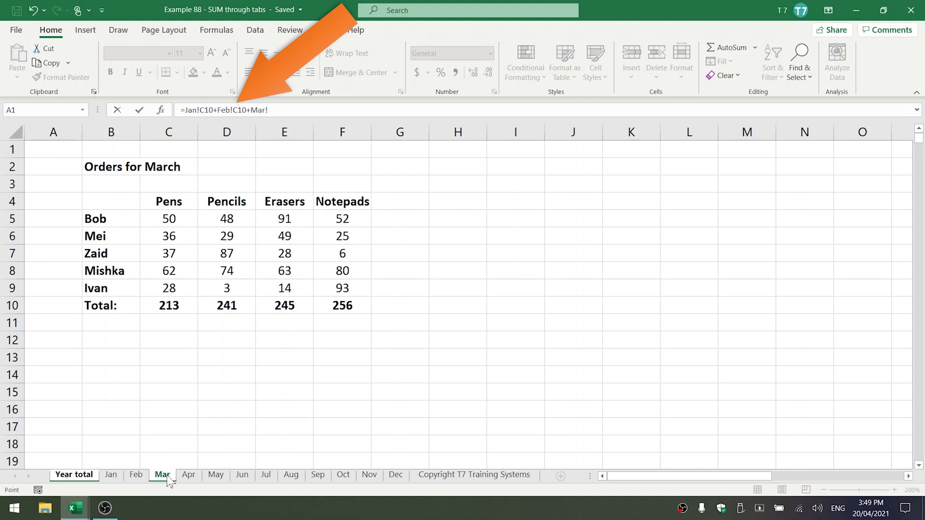
pyautogui.click(186, 308)
pyautogui.write('+')
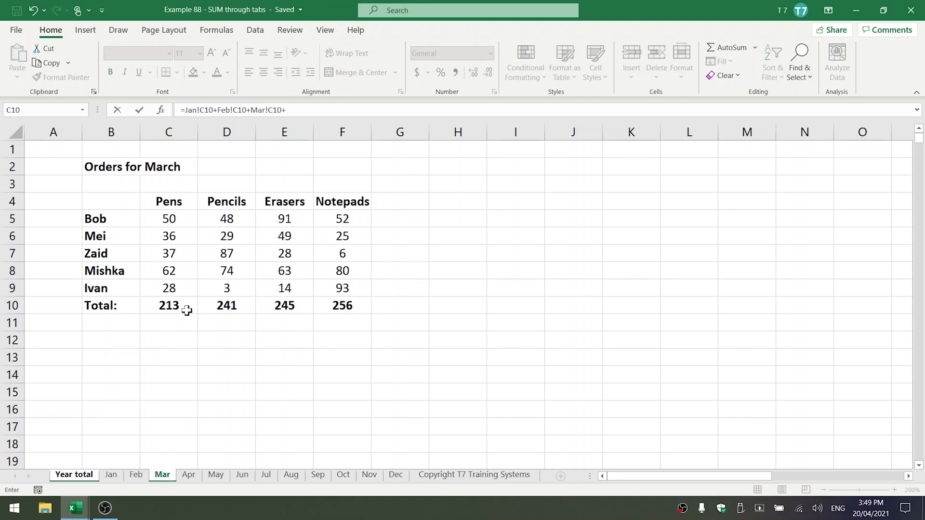
pyautogui.click(194, 477)
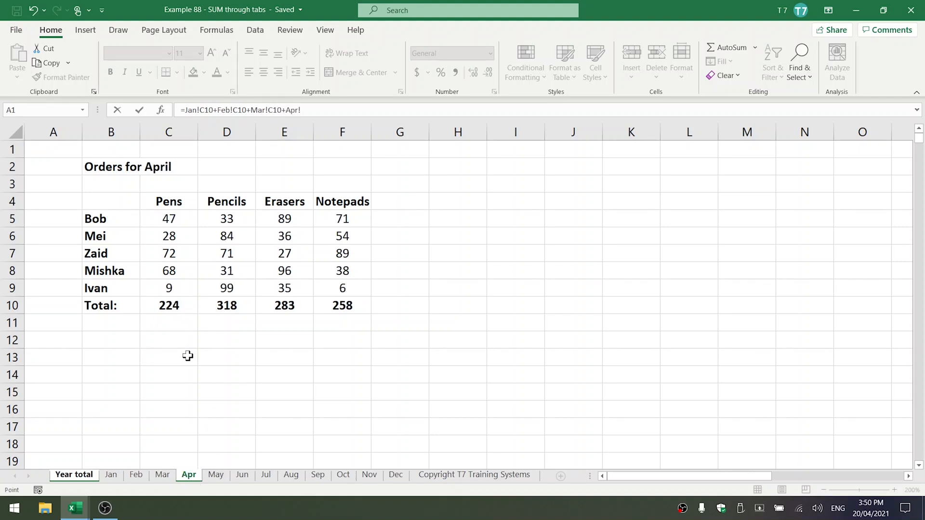
pyautogui.click(180, 307)
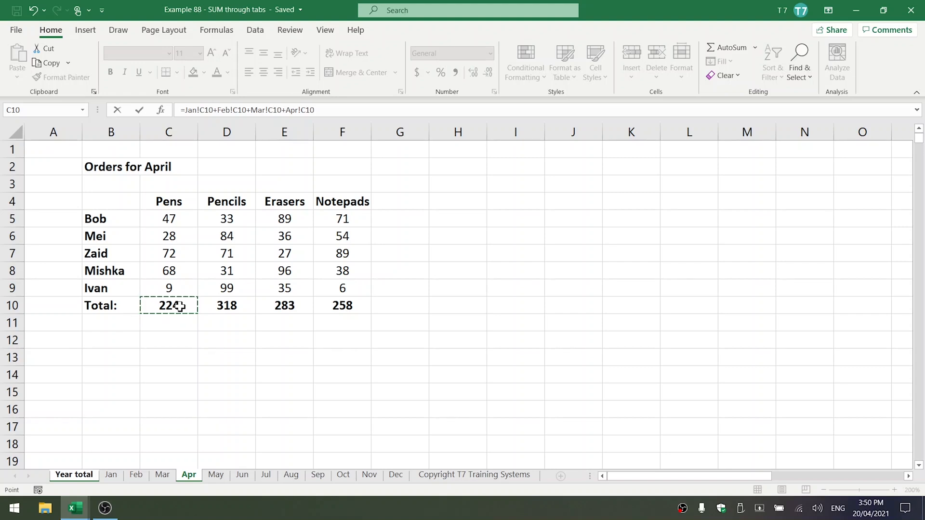
pyautogui.press('Escape')
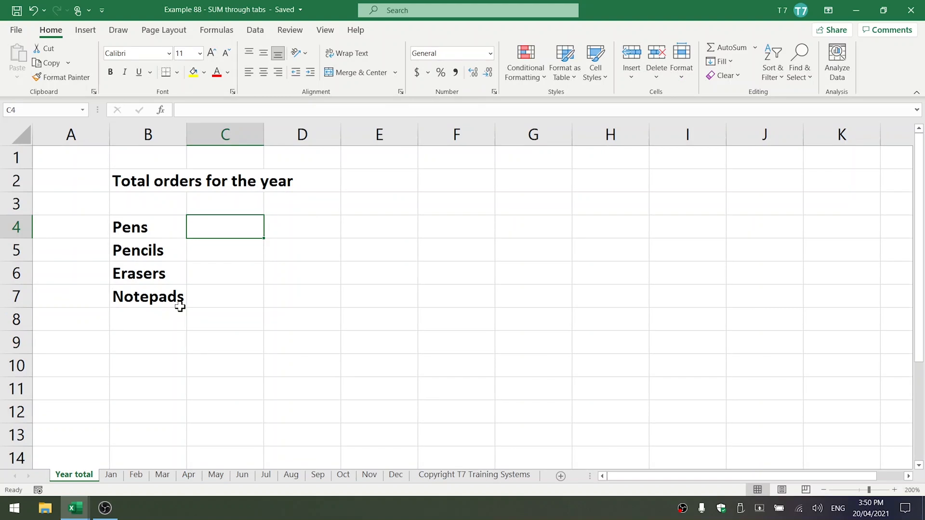
# Step: Total the Pens orders in C4 of Year total across all month sheets with =SUM(Jan:Dec!C10), and check the formula
pyautogui.write('=')
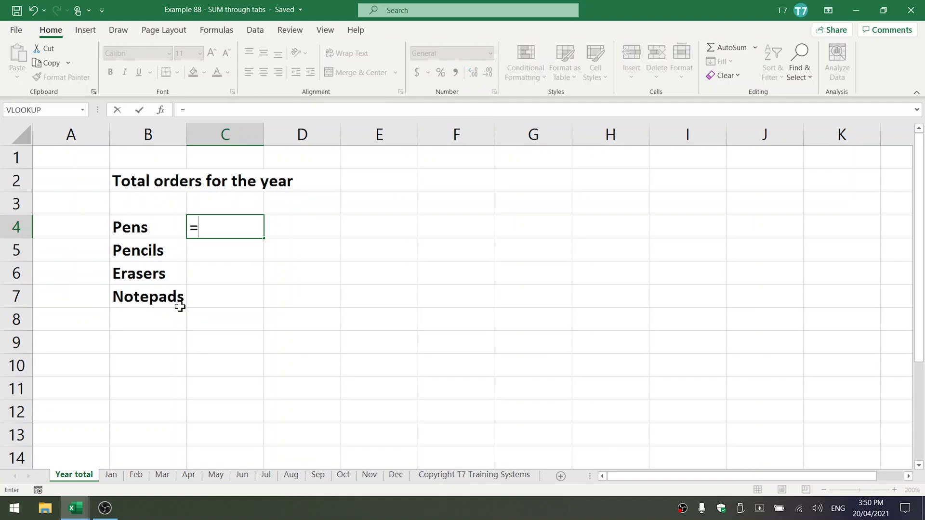
pyautogui.write('SUM(')
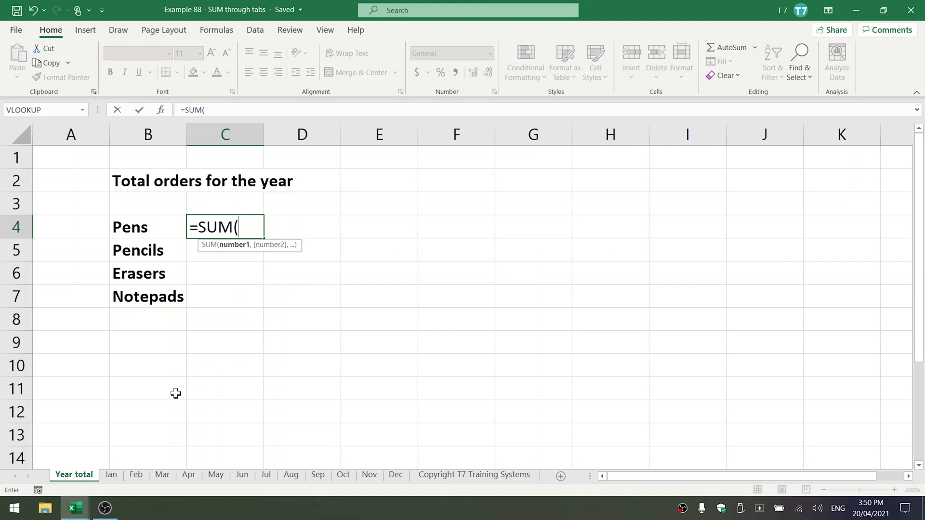
pyautogui.click(110, 475)
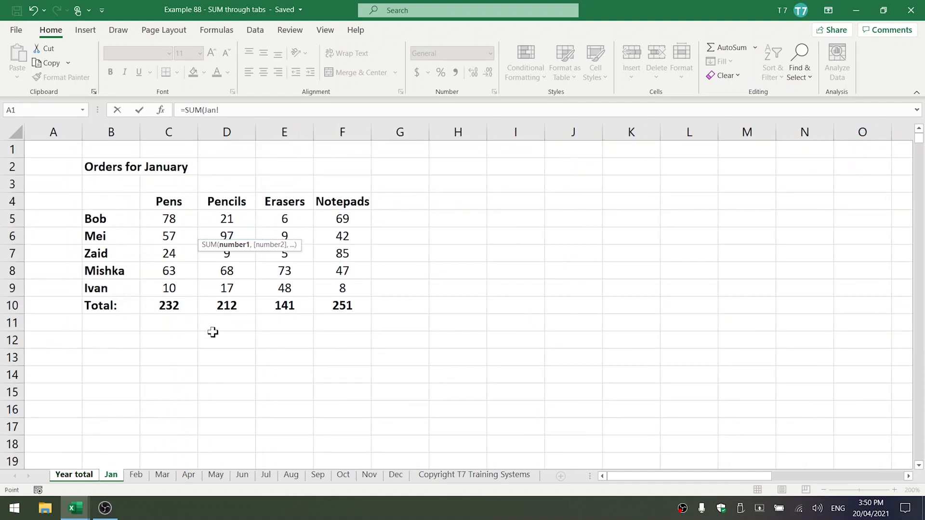
pyautogui.click(162, 305)
pyautogui.click(251, 110)
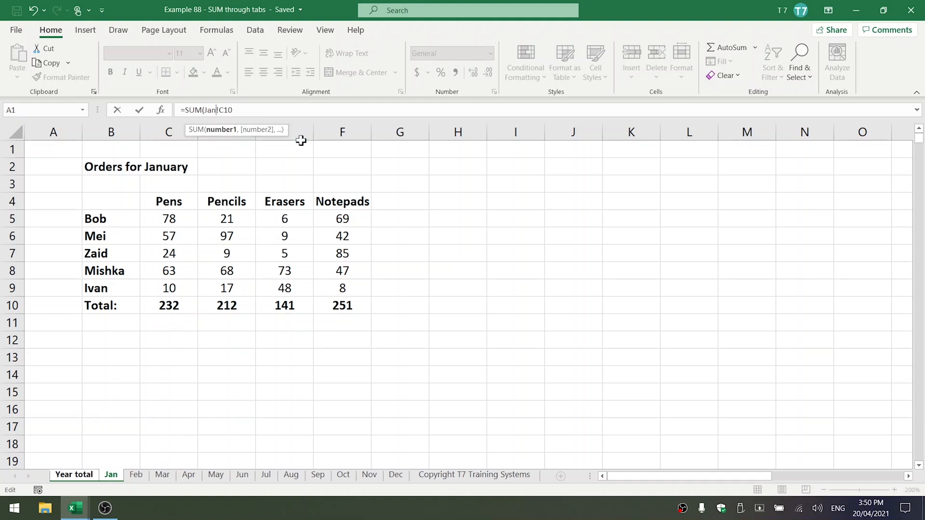
pyautogui.write(':')
pyautogui.write('Dec')
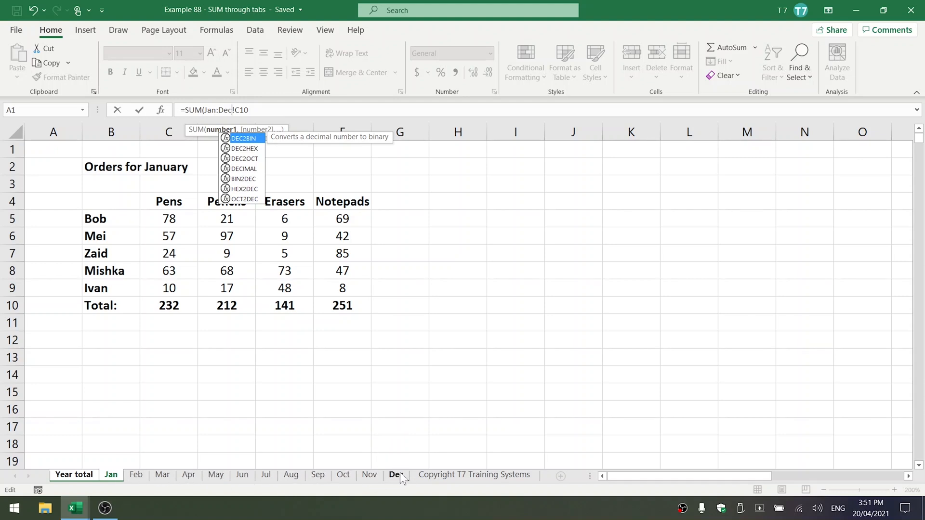
pyautogui.click(248, 110)
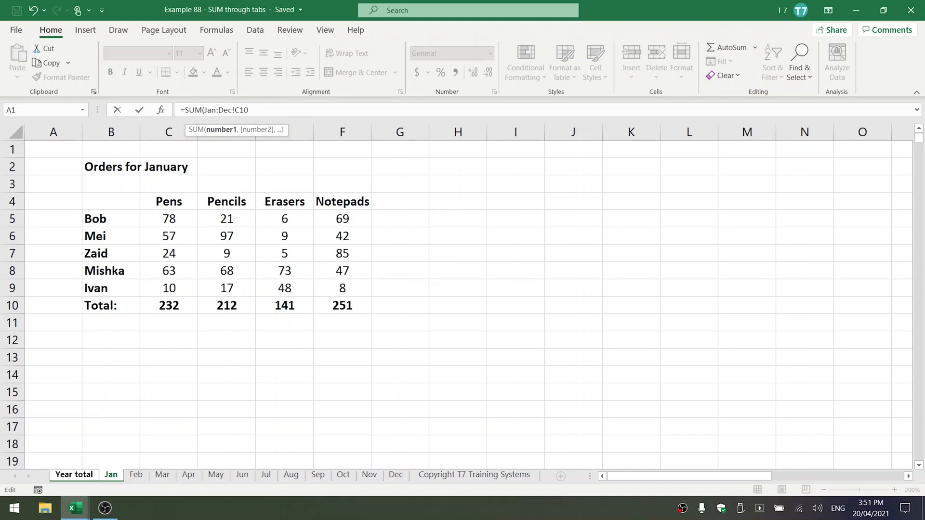
pyautogui.write(')')
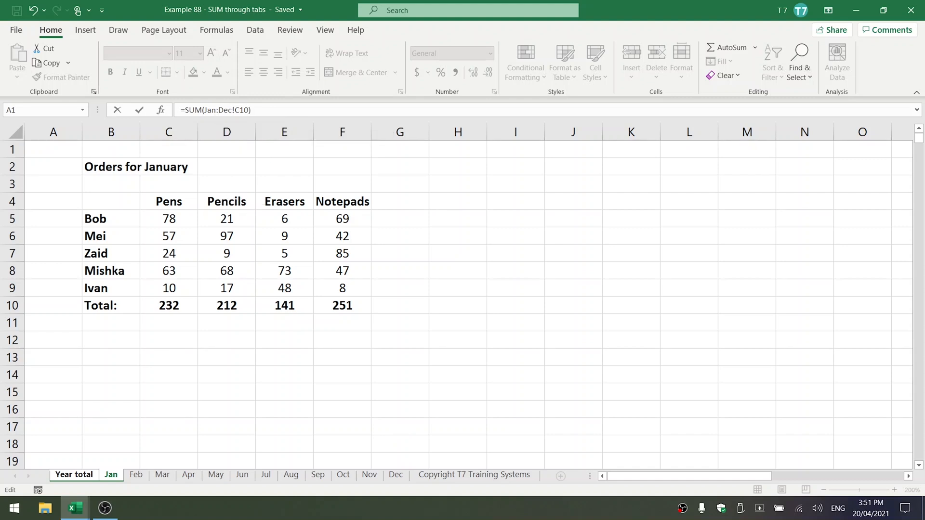
pyautogui.press('Return')
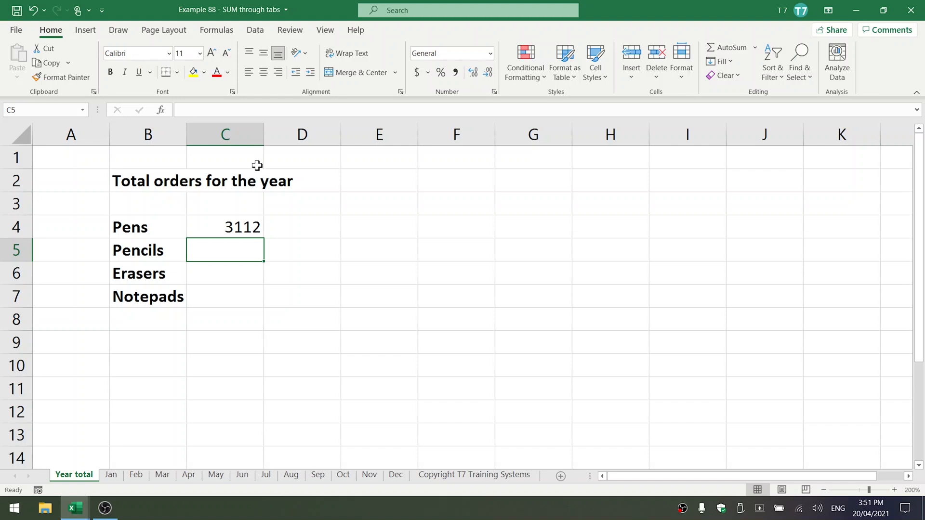
pyautogui.doubleClick(234, 227)
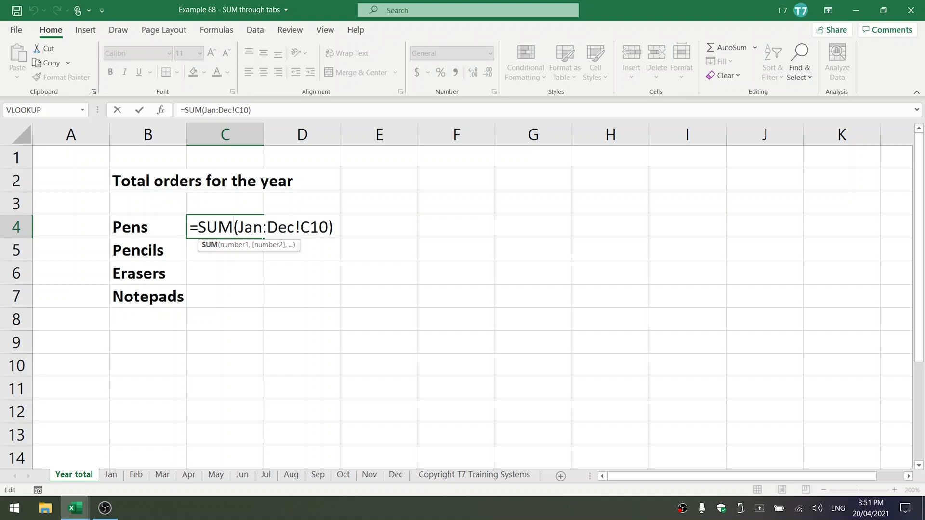
pyautogui.press('Return')
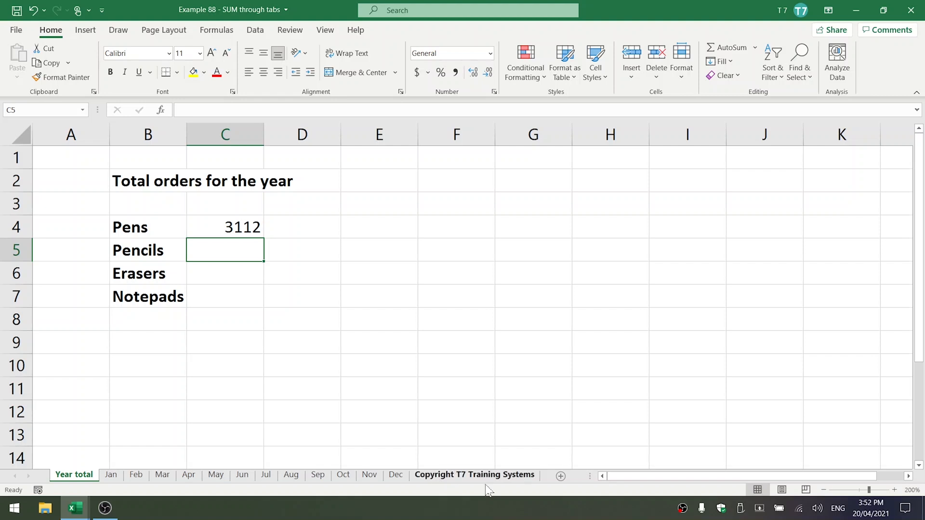
# Step: Insert a blank sheet between Year total and Jan and name it Start
pyautogui.click(560, 475)
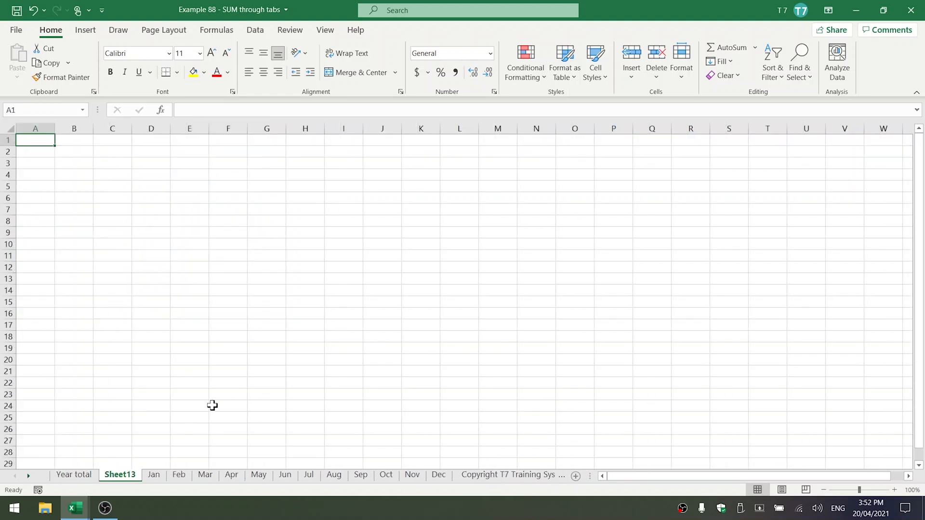
pyautogui.doubleClick(135, 479)
pyautogui.write('Start')
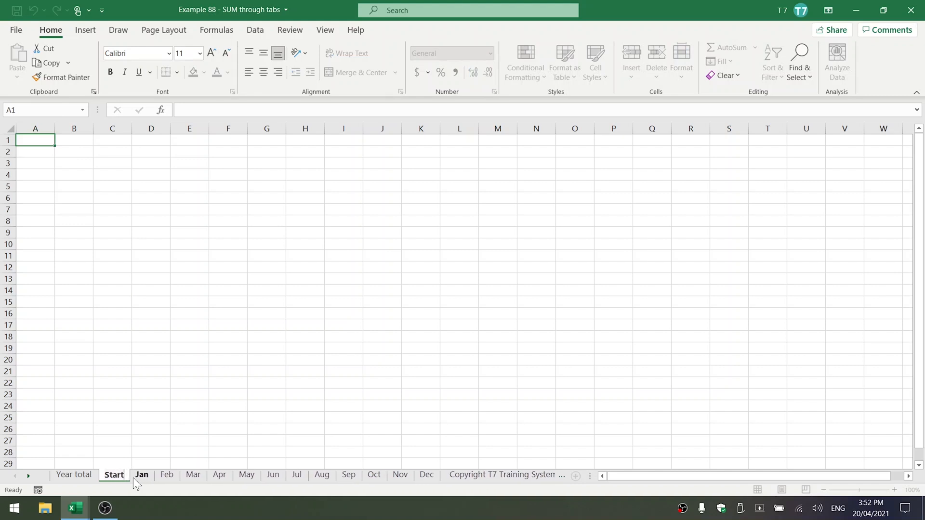
pyautogui.press('Return')
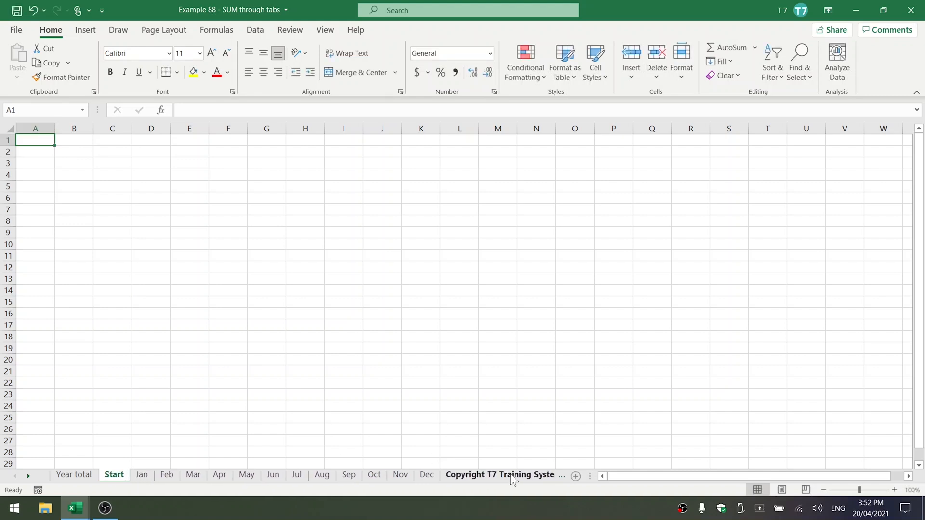
# Step: Add another blank sheet named End and place it directly after Dec
pyautogui.click(575, 476)
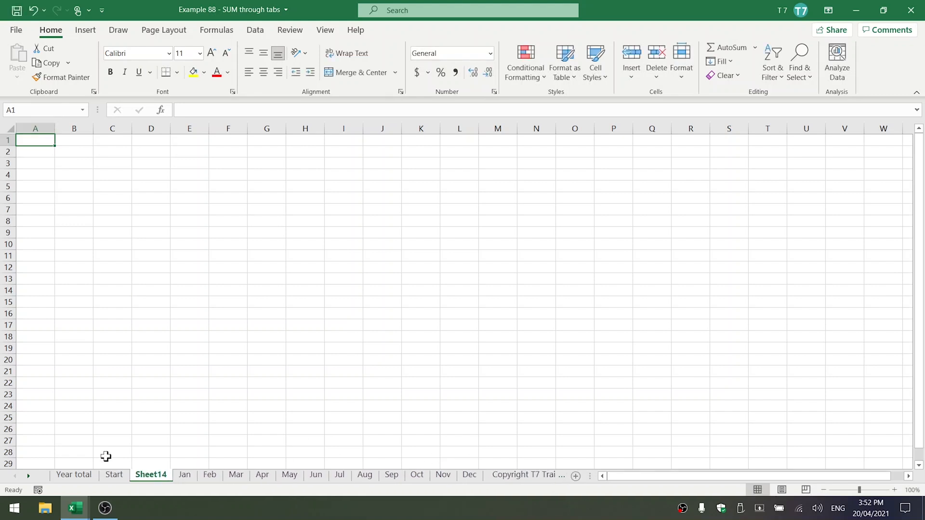
pyautogui.doubleClick(151, 477)
pyautogui.write('End')
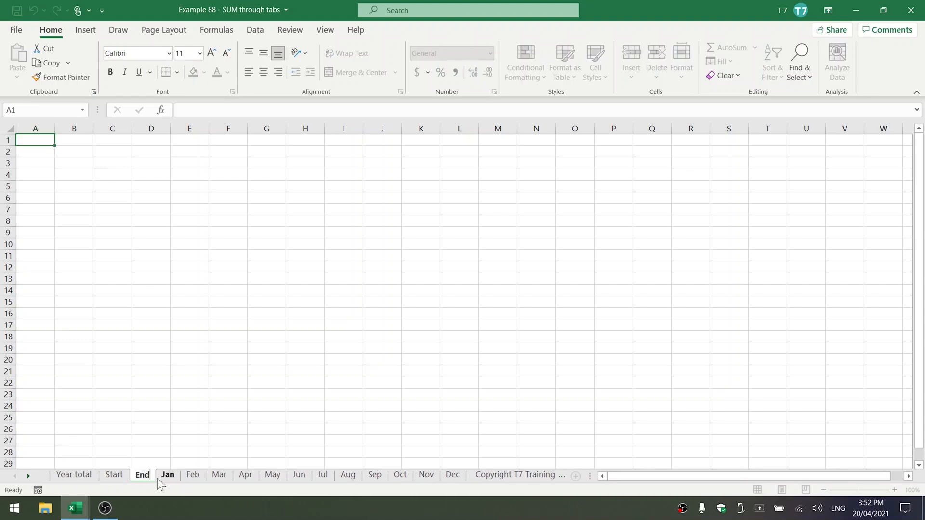
pyautogui.press('Return')
pyautogui.moveTo(150, 476); pyautogui.dragTo(466, 471)
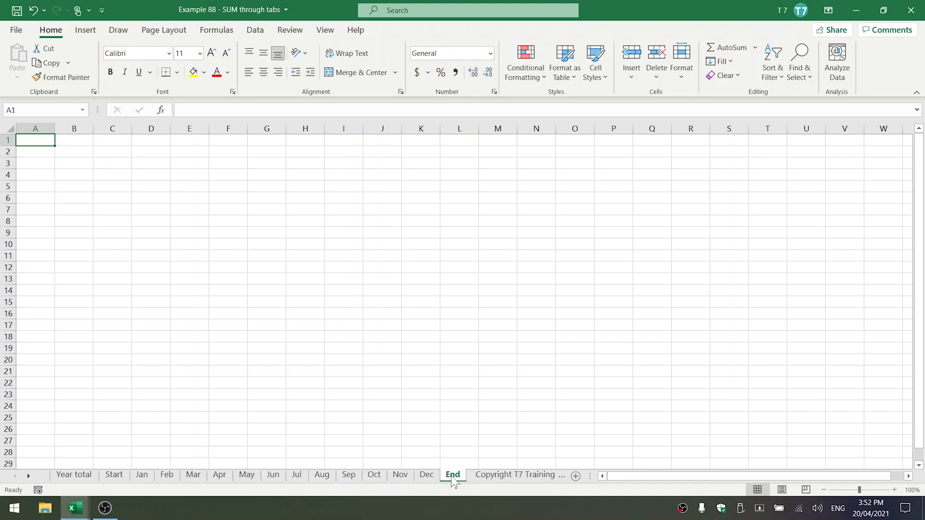
# Step: Total the Pencils orders in C5 of Year total with =SUM(Start:End!D10)
pyautogui.click(77, 475)
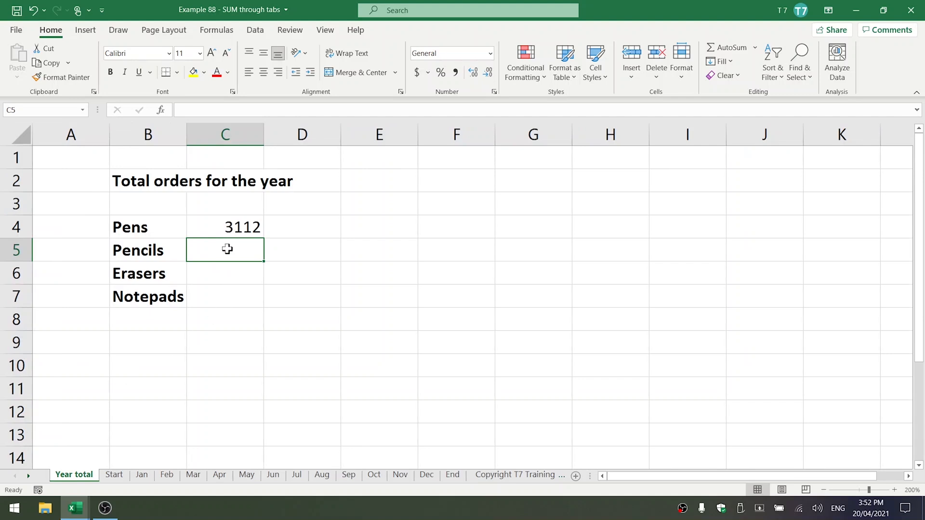
pyautogui.write('=SUM(')
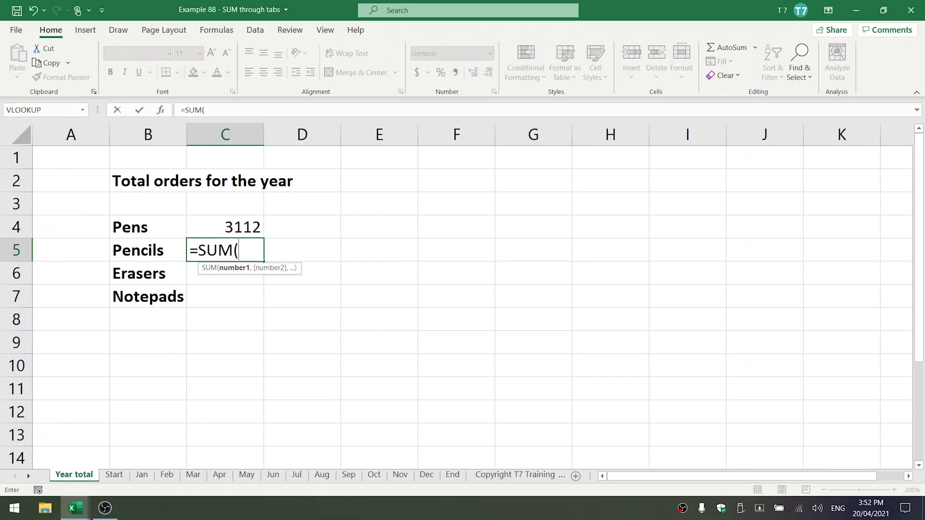
pyautogui.write('Start:End!')
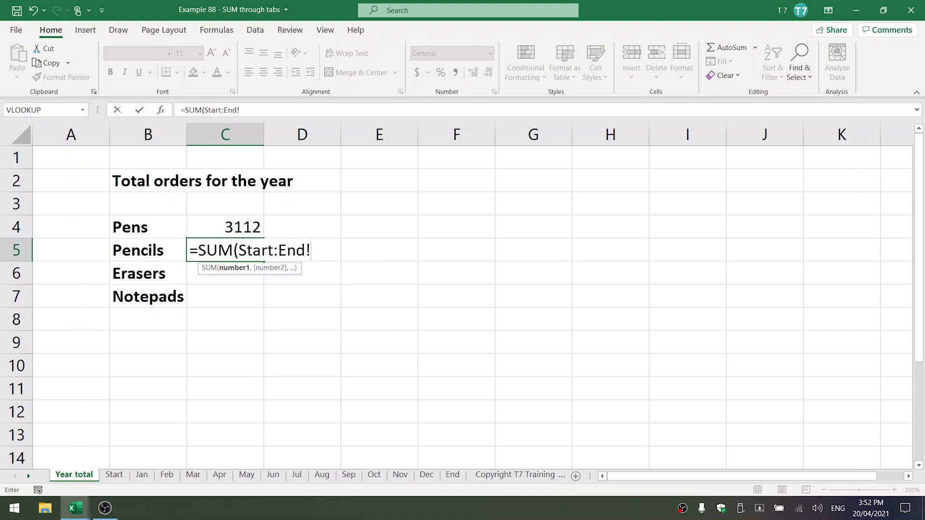
pyautogui.write('D10)')
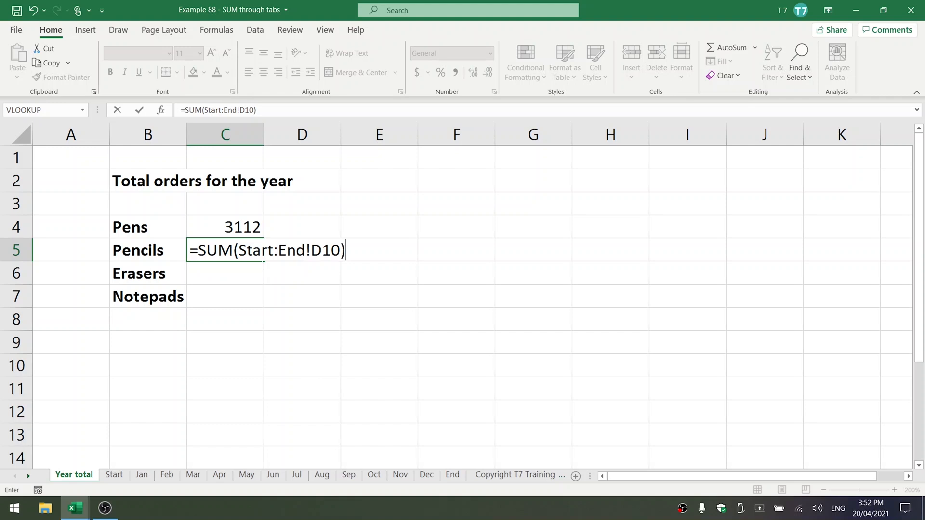
pyautogui.press('Return')
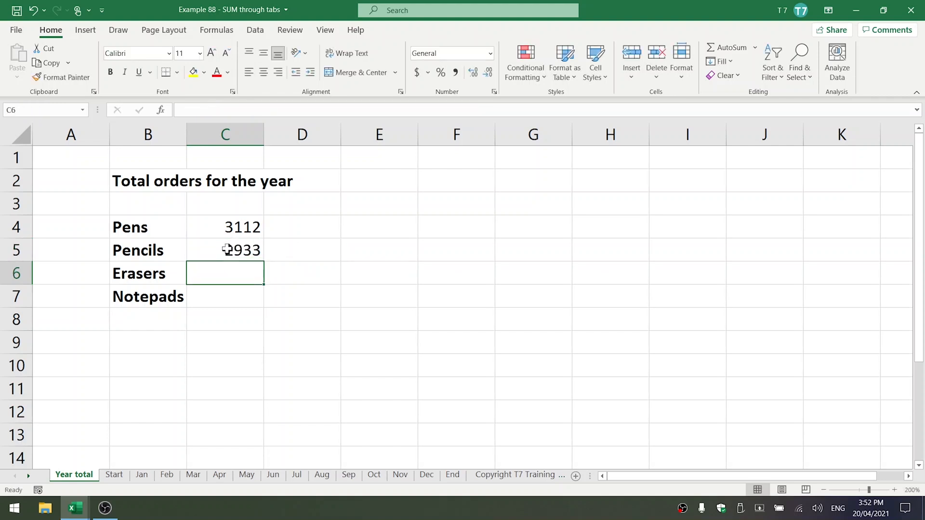
# Step: Look over the blank Start and End sheets and return to Year total
pyautogui.click(115, 478)
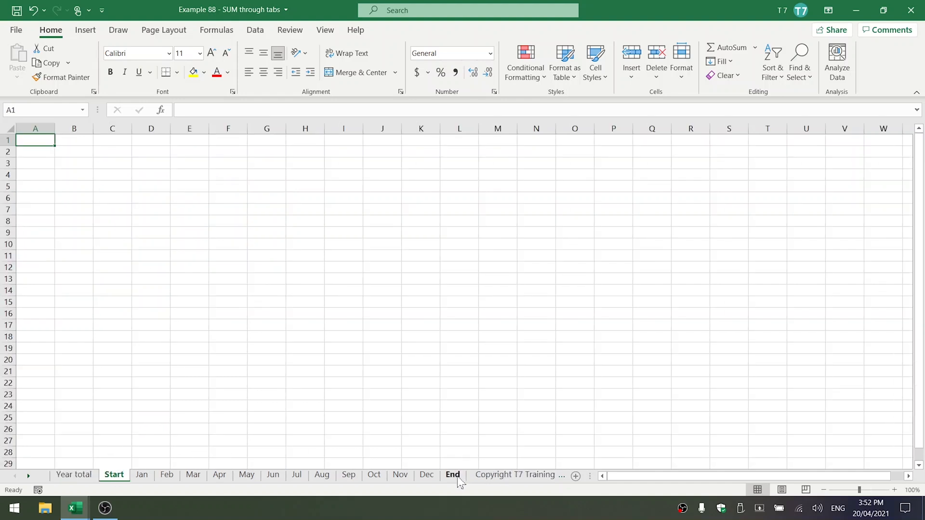
pyautogui.click(456, 476)
pyautogui.click(119, 480)
pyautogui.click(73, 474)
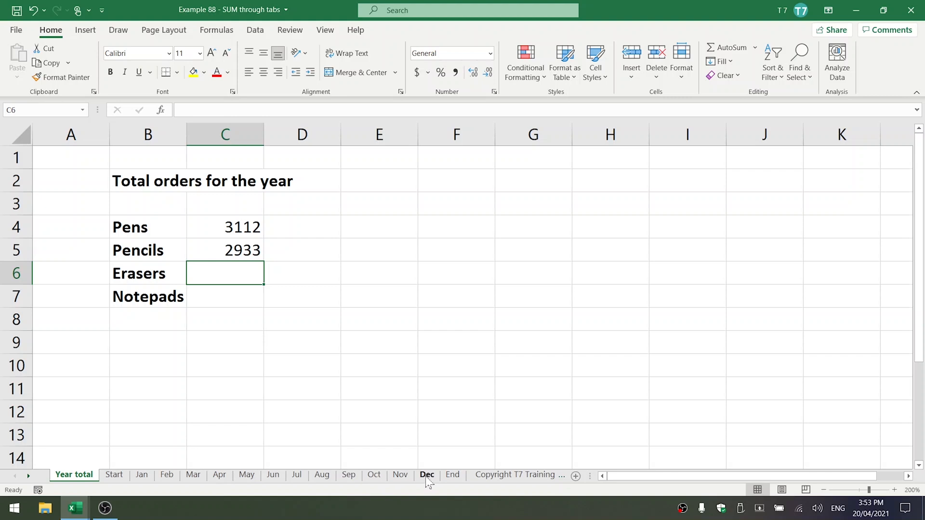
# Step: Move the Dec sheet after End, place End between Jun and Jul, and return to Year total
pyautogui.moveTo(428, 482); pyautogui.dragTo(469, 474)
pyautogui.moveTo(399, 475)
pyautogui.mouseDown()
pyautogui.moveTo(432, 475)
pyautogui.moveTo(296, 476)
pyautogui.mouseUp()
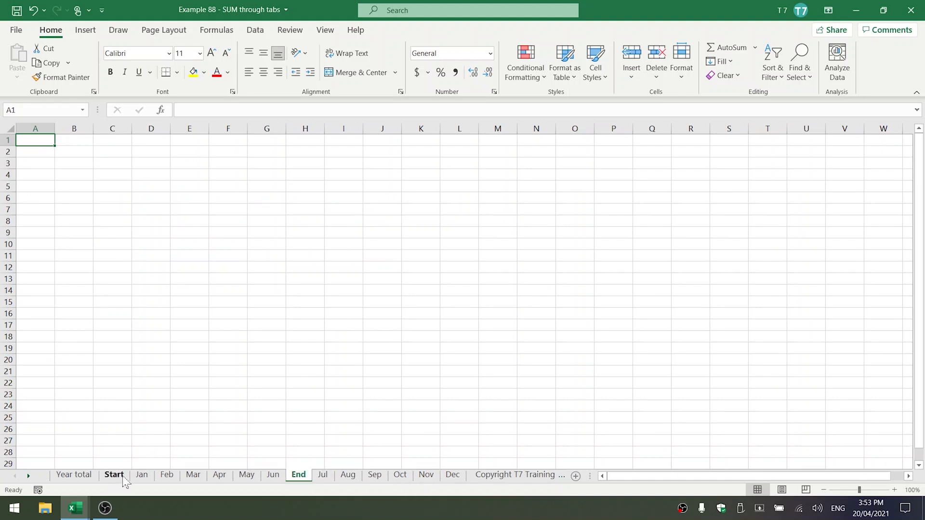
pyautogui.click(76, 474)
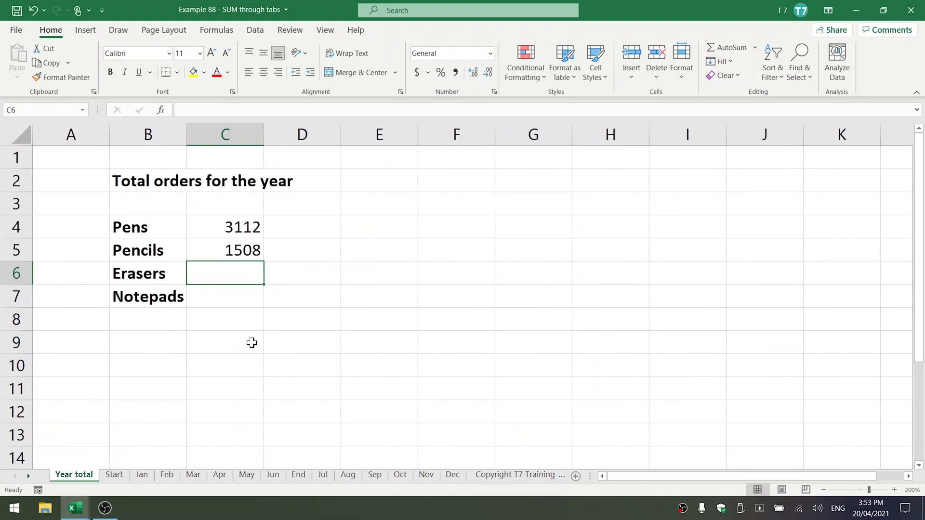
# Step: Inspect the Pencils formula in C5 and open the Pens formula in C4
pyautogui.click(217, 251)
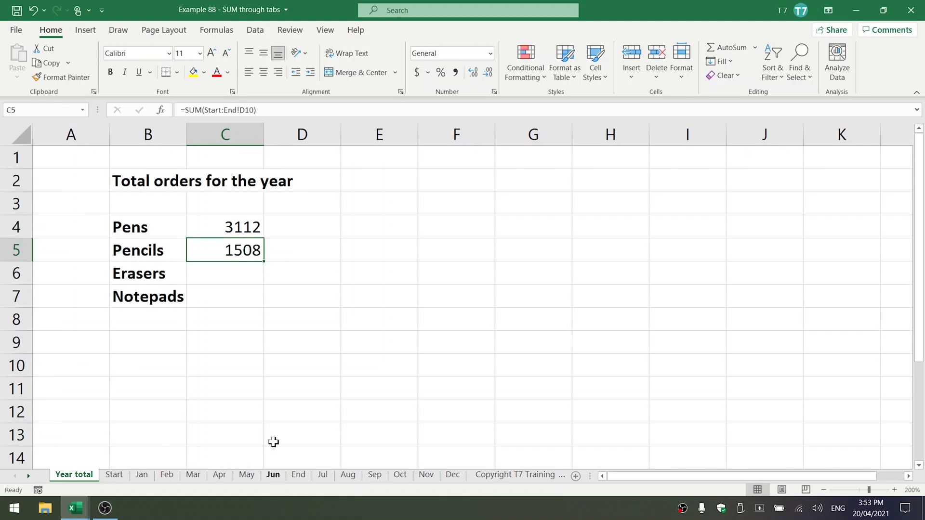
pyautogui.click(220, 227)
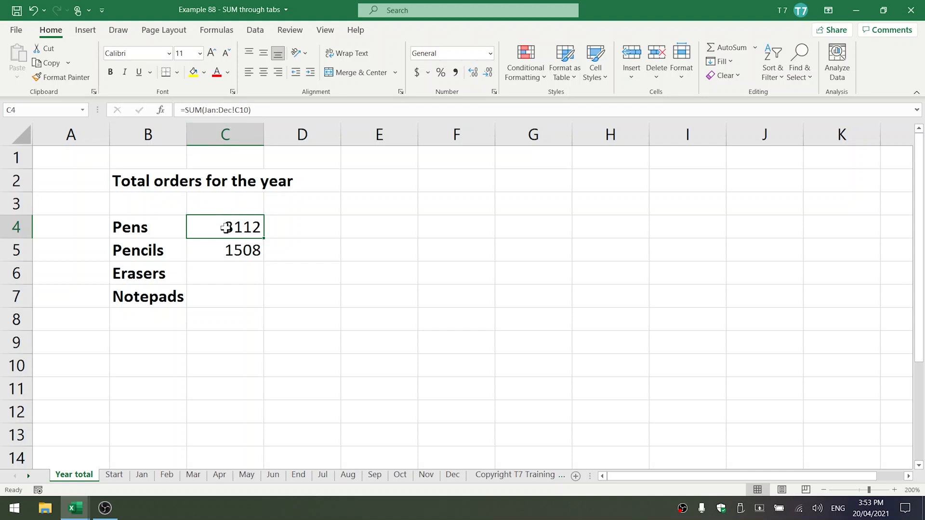
pyautogui.doubleClick(233, 226)
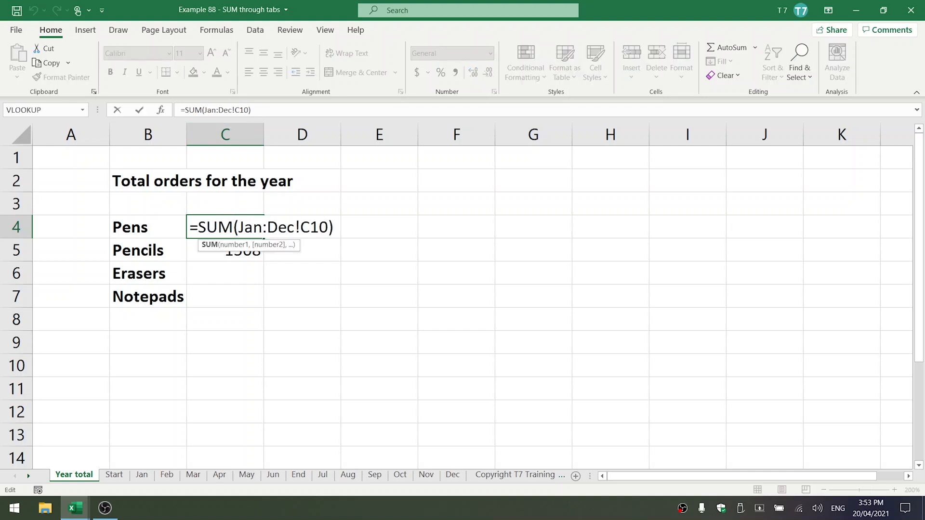